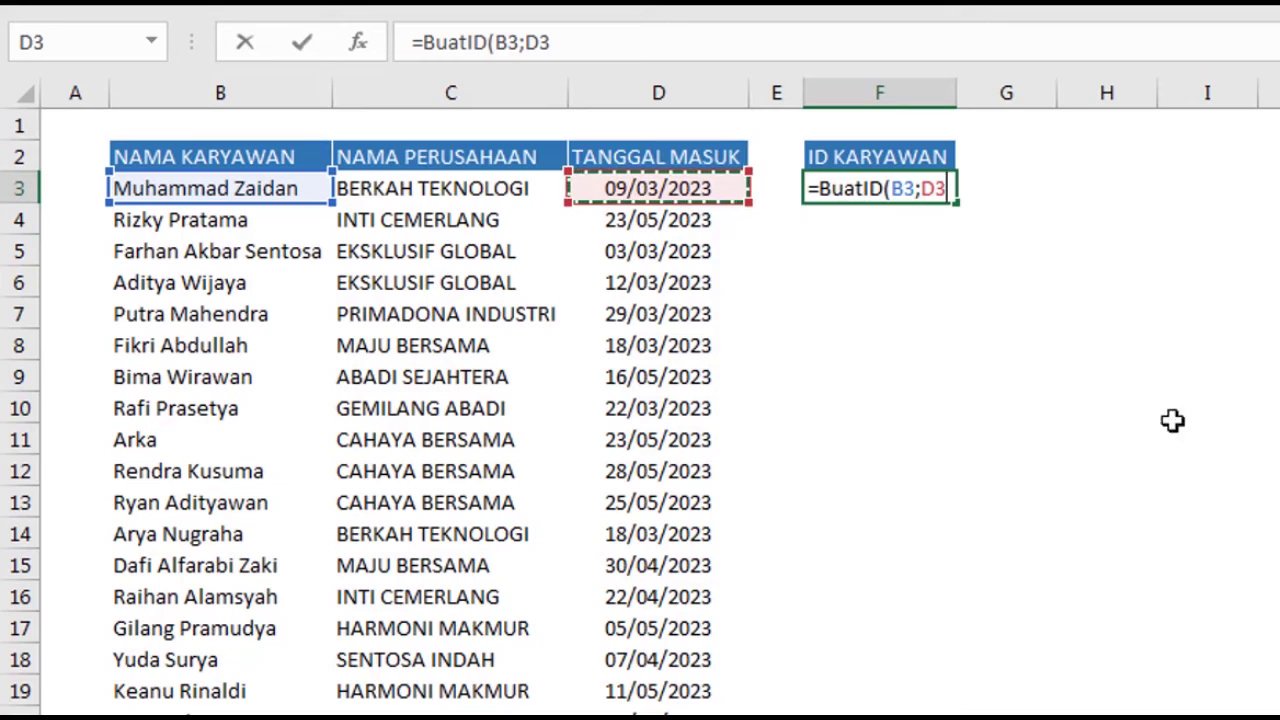
Step: Add C3 as the third argument and commit =BuatID(B3;D3;C3) in F3
text(;)
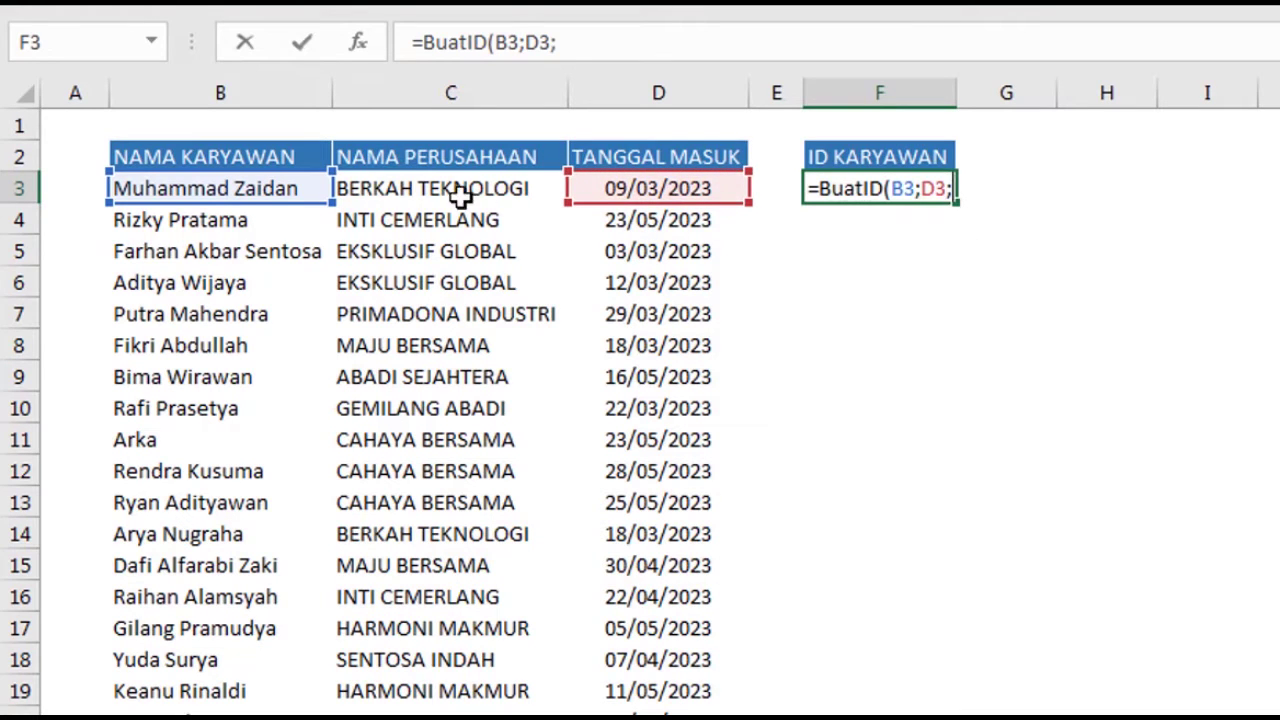
click(462, 190)
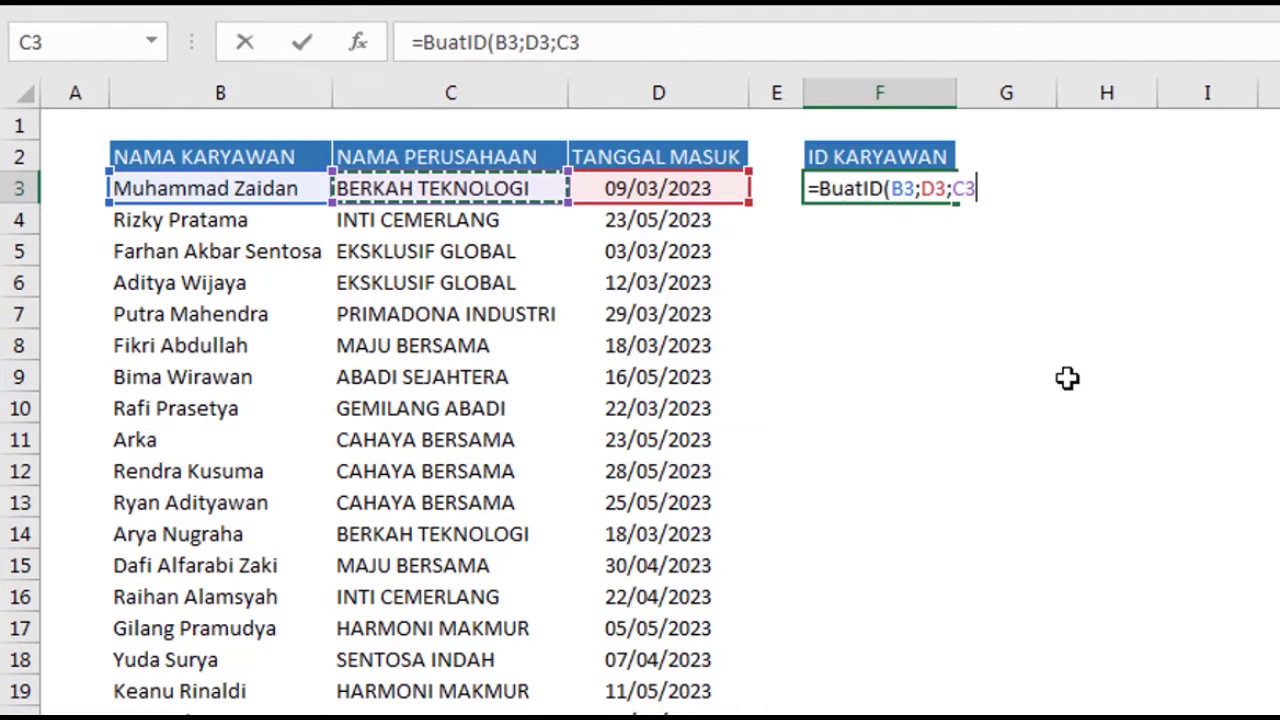
key(Return)
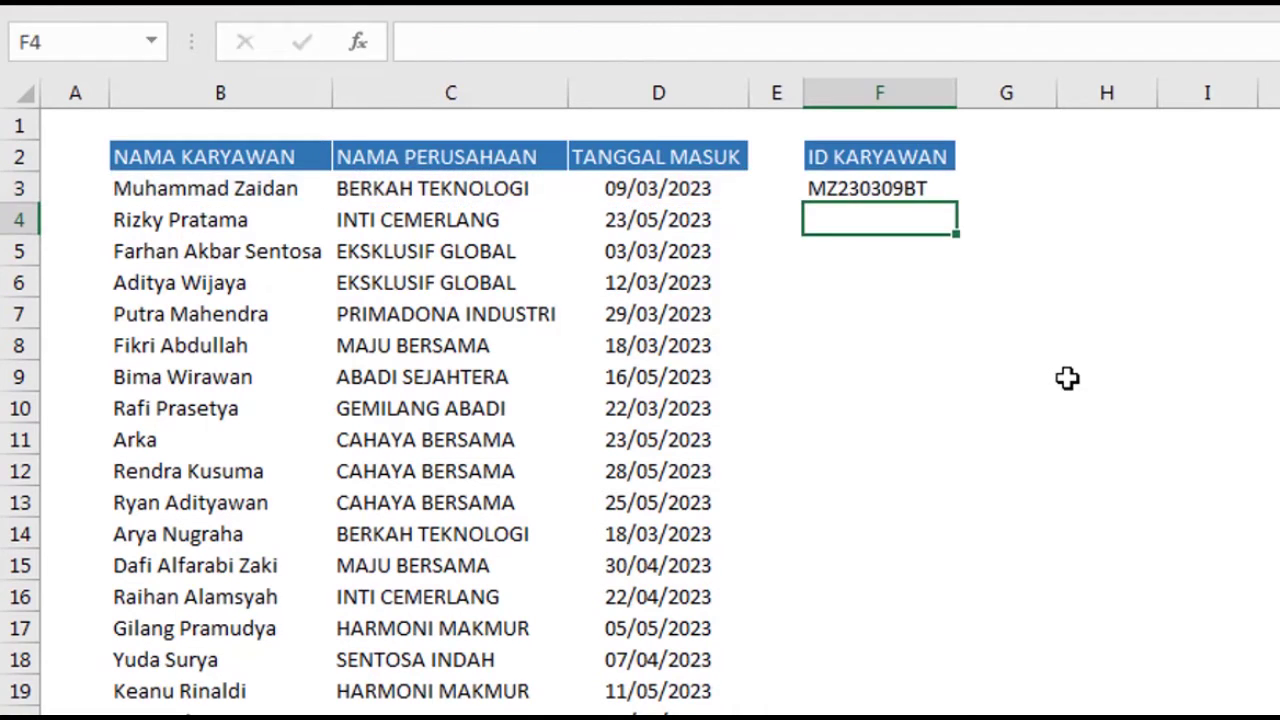
Step: Clear the BuatID result from F3, leaving the ID column empty, and select B3's employee name
click(930, 186)
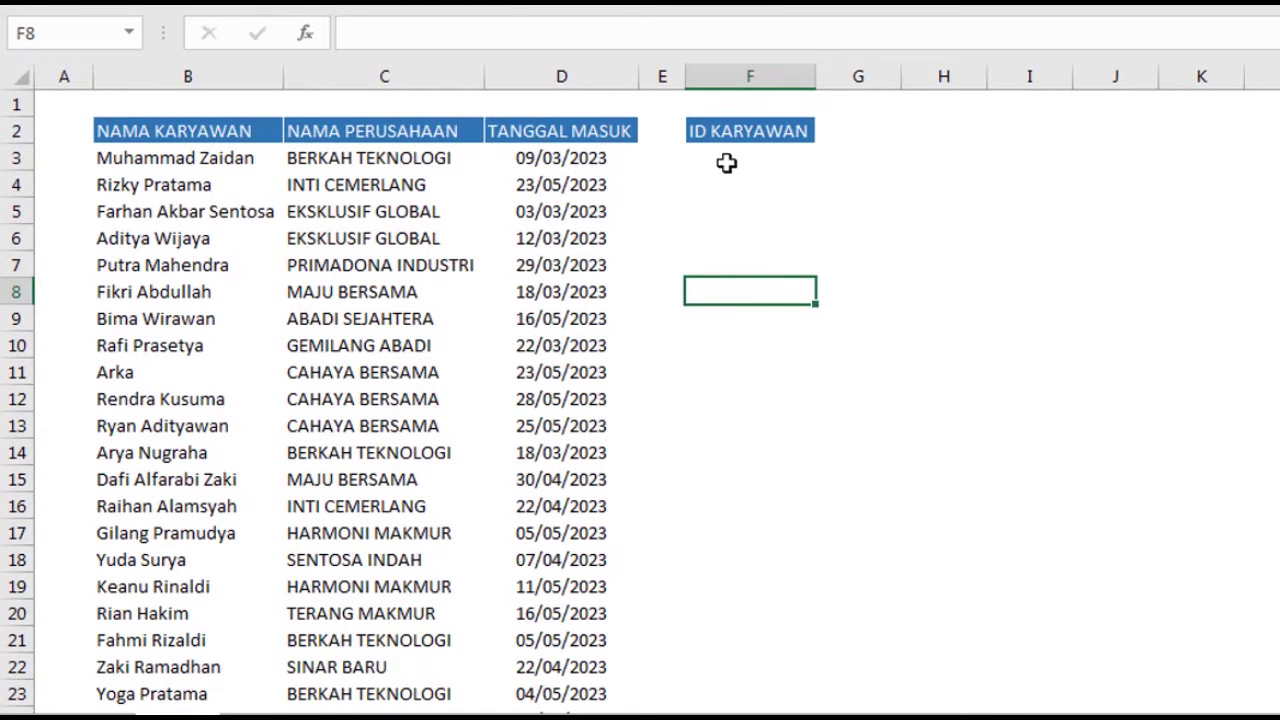
click(176, 154)
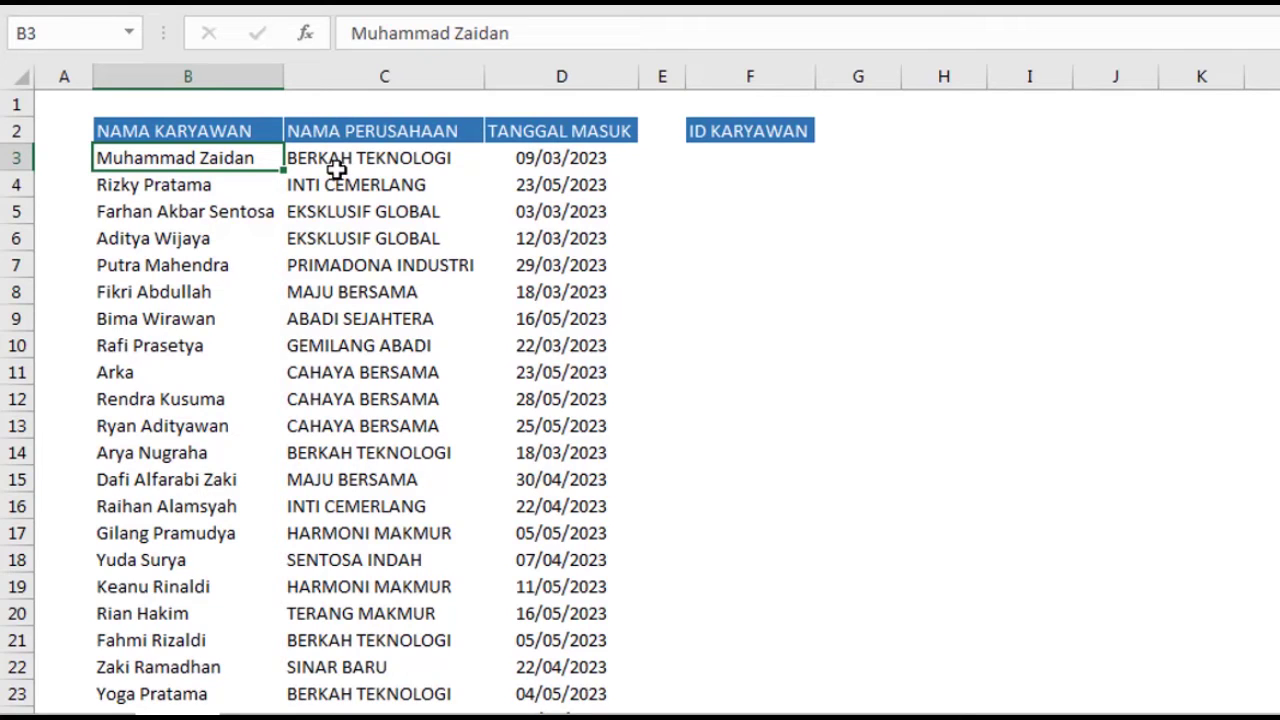
click(733, 162)
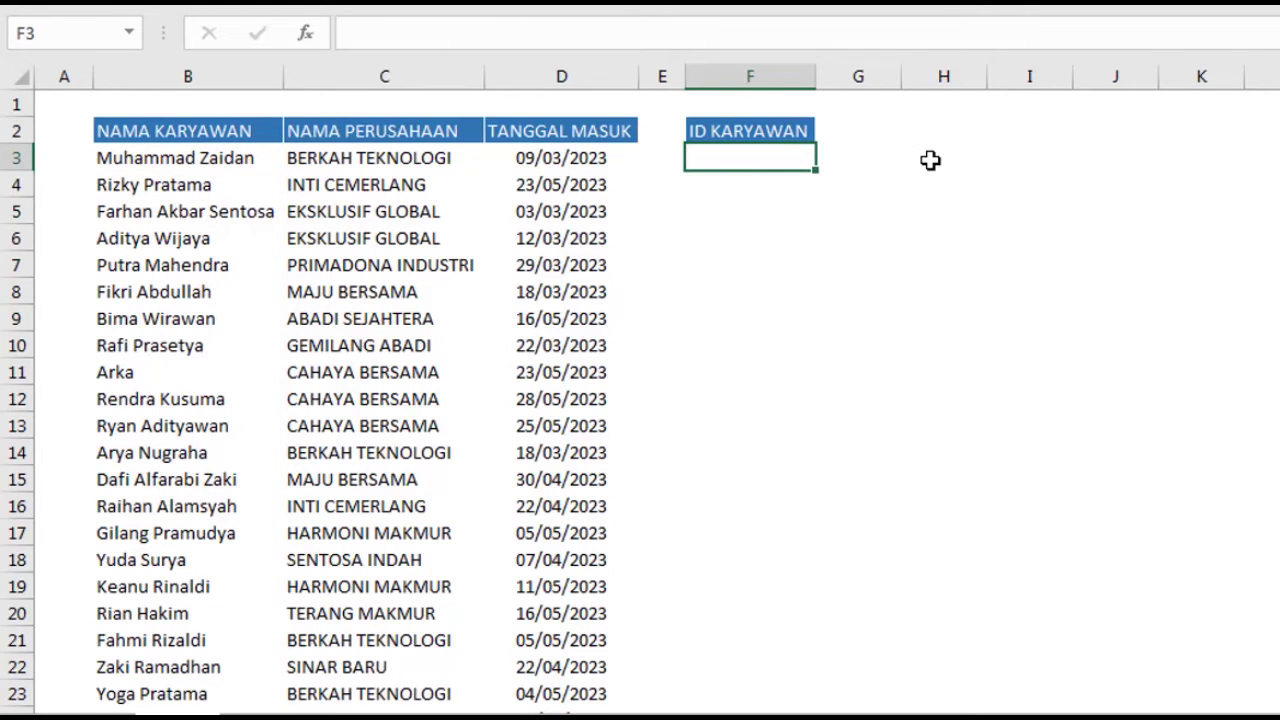
text(M)
text(X\)
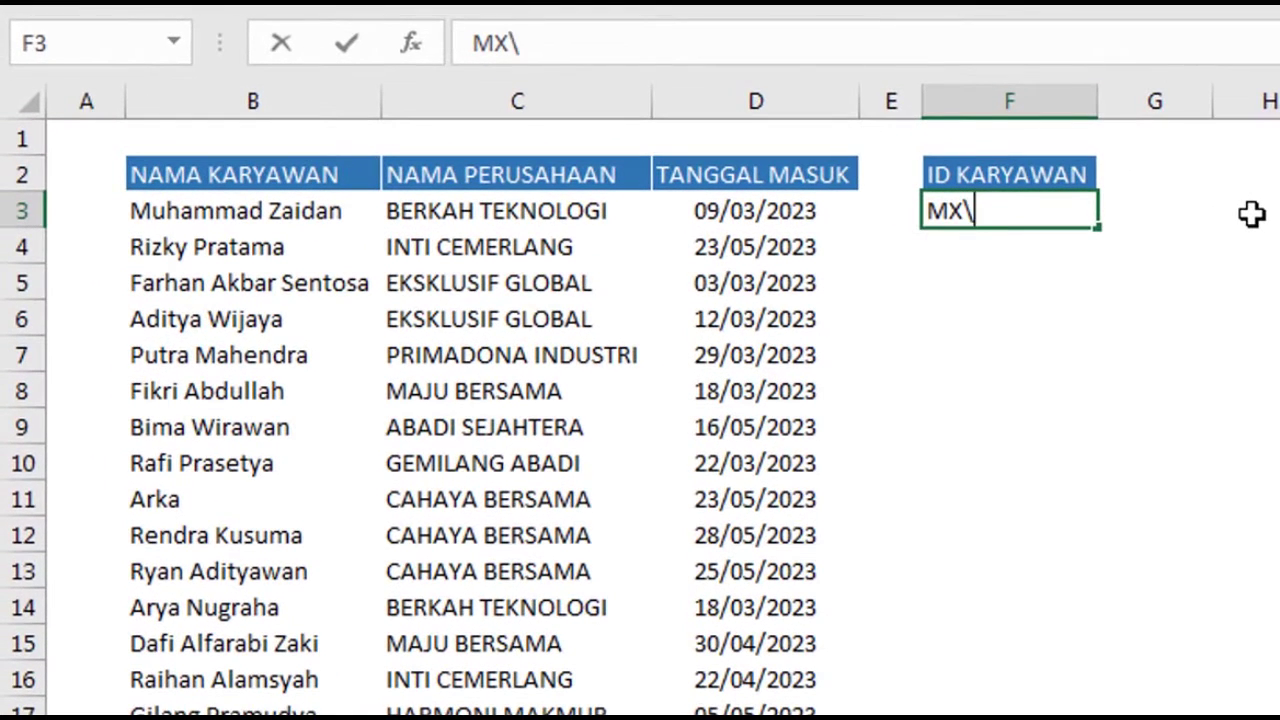
key(BackSpace)
key(BackSpace)
text(Z)
text(23)
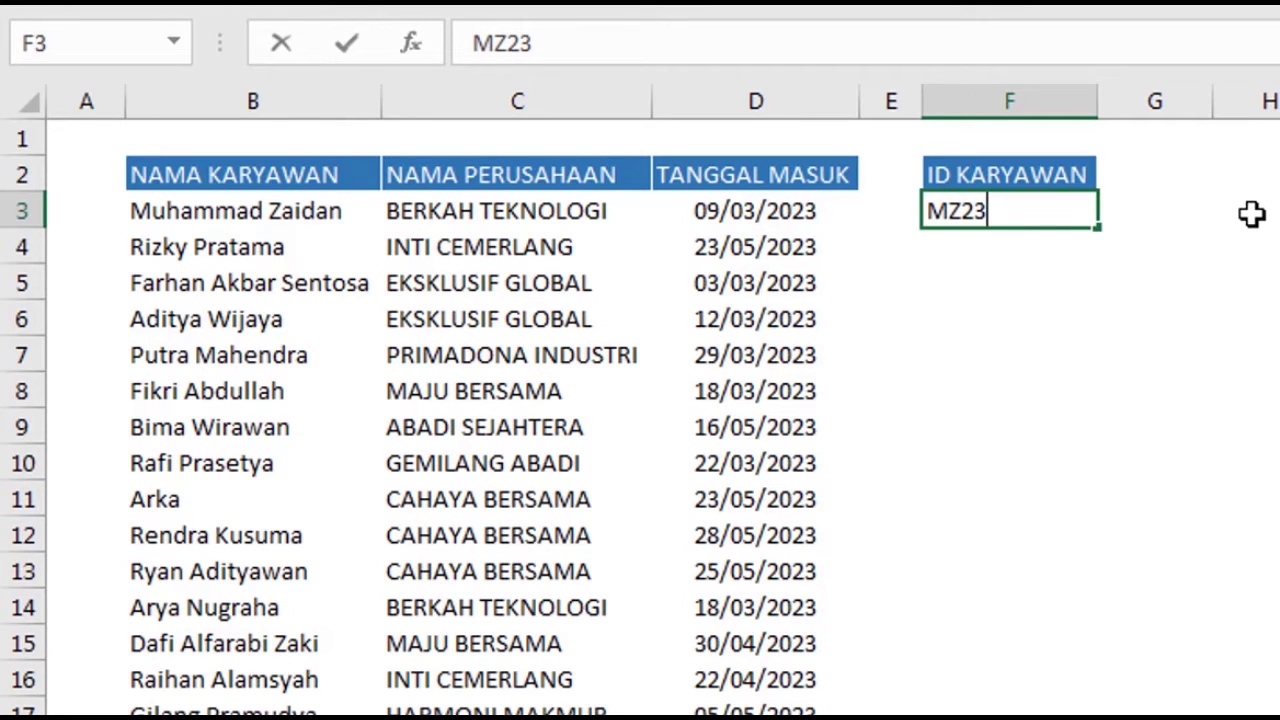
text(03)
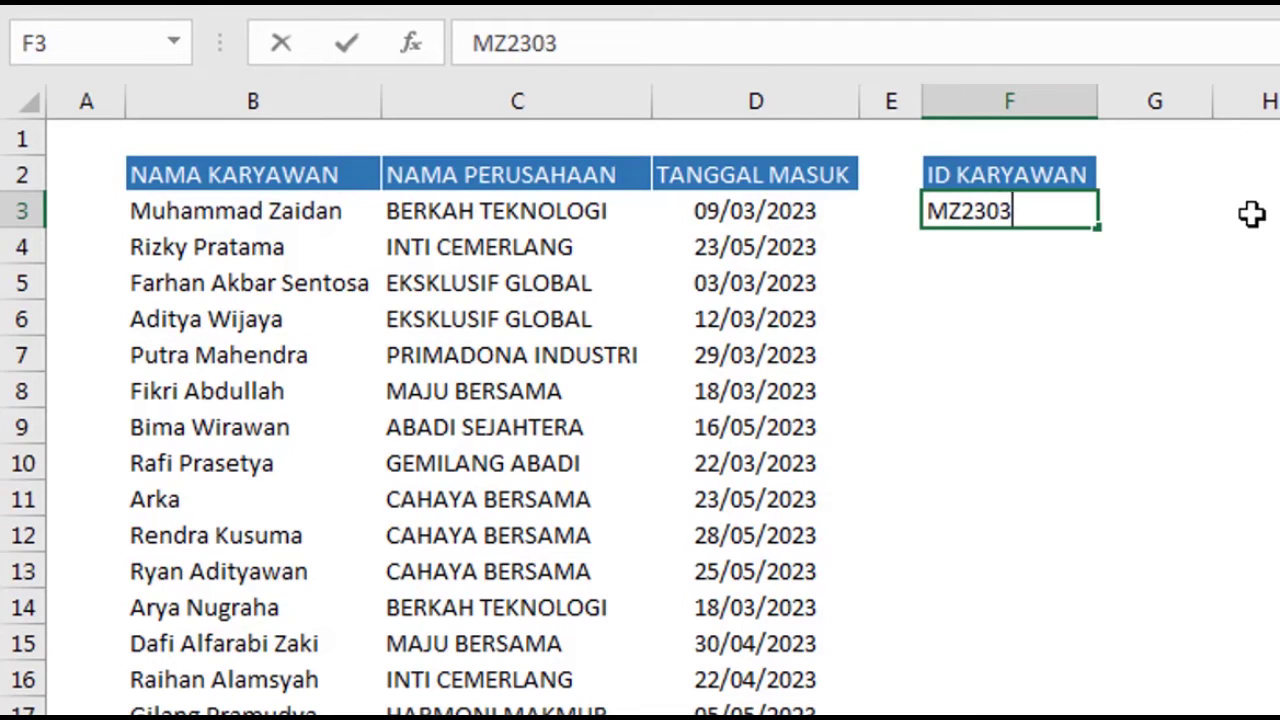
text(09)
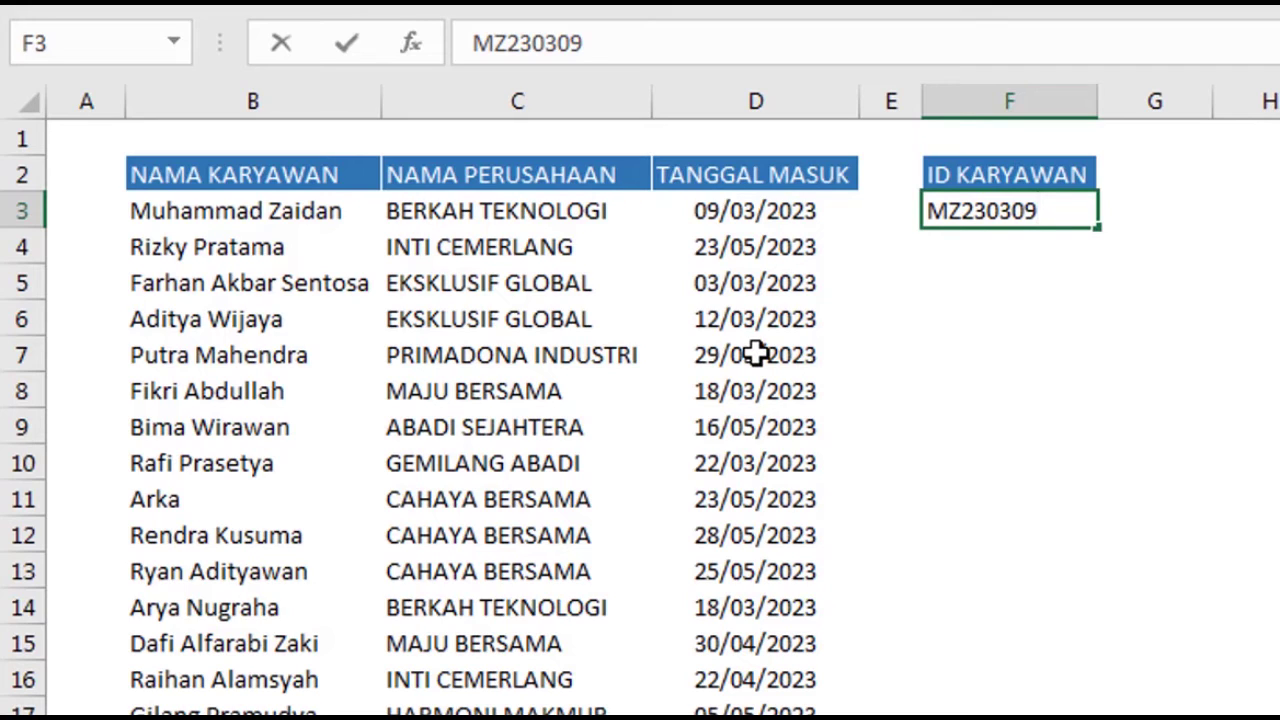
text(B)
text(T)
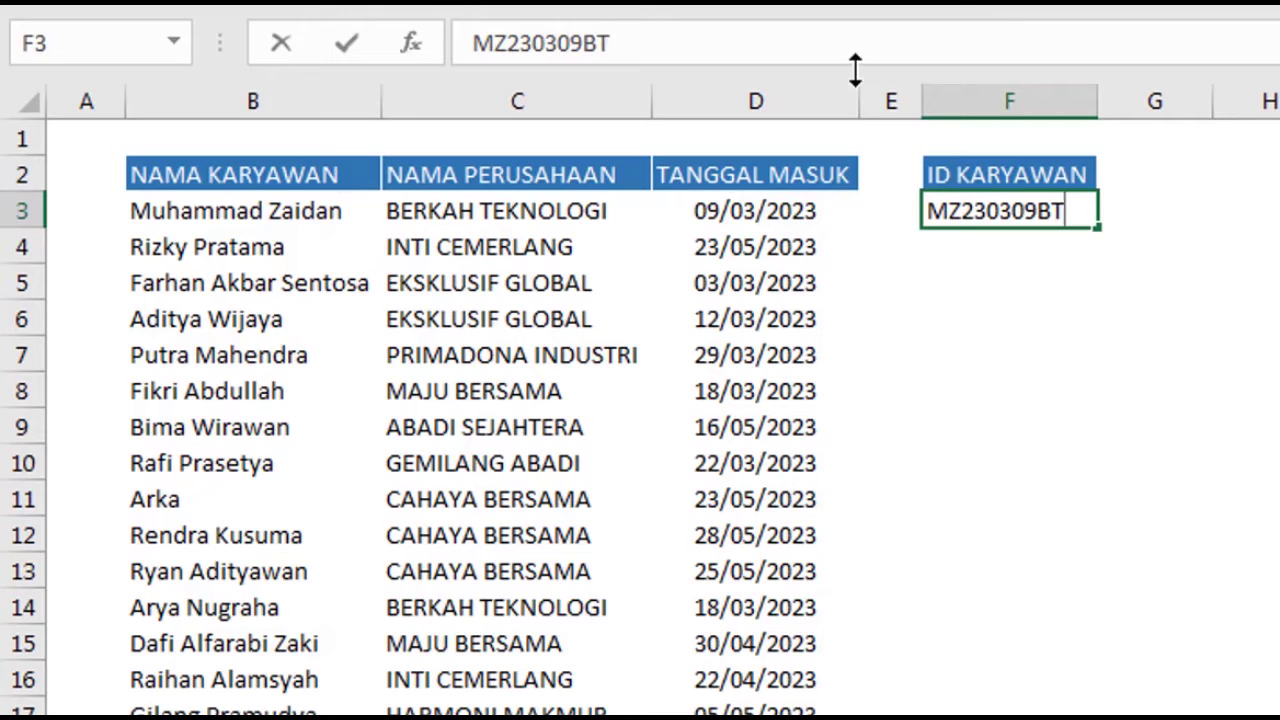
click(1245, 318)
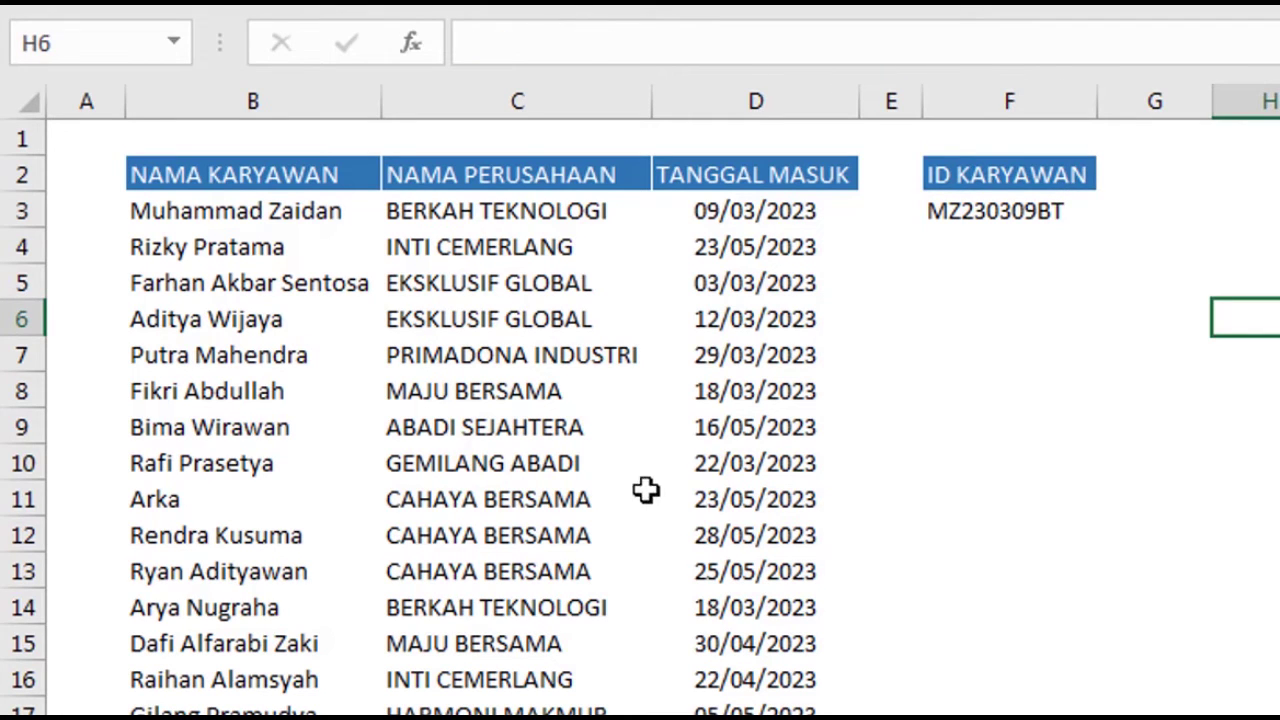
click(1020, 209)
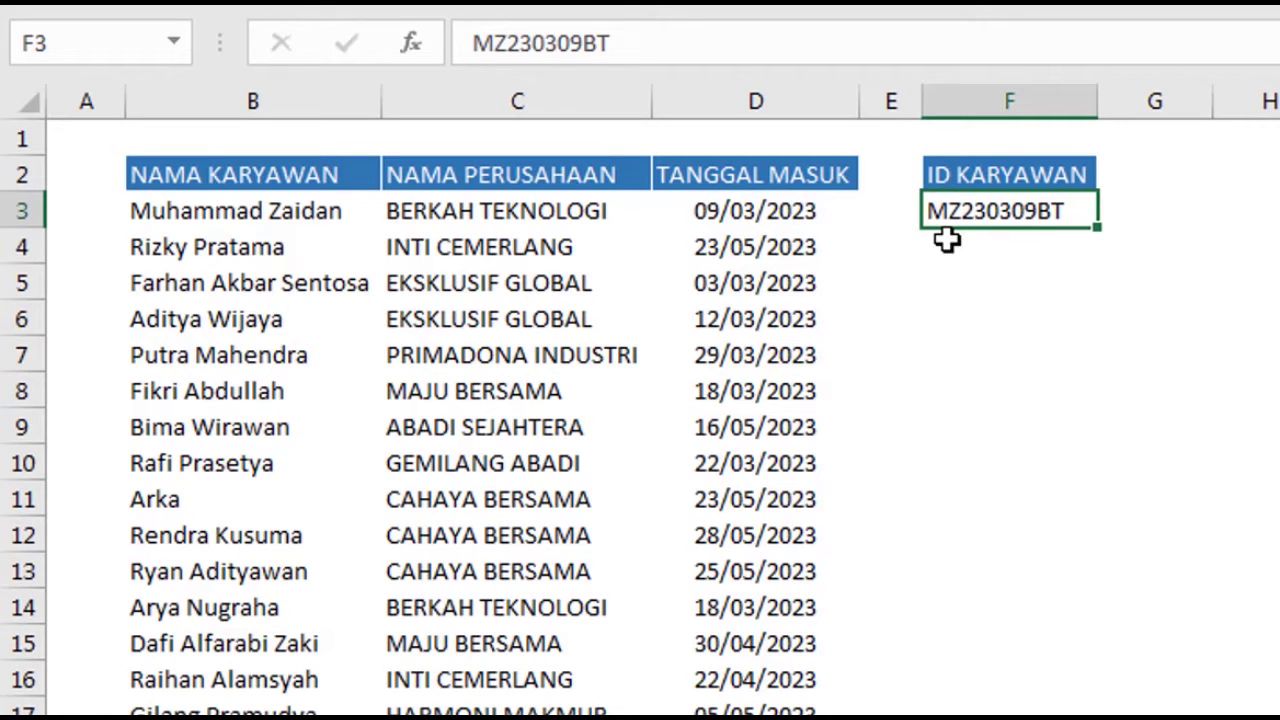
key(Delete)
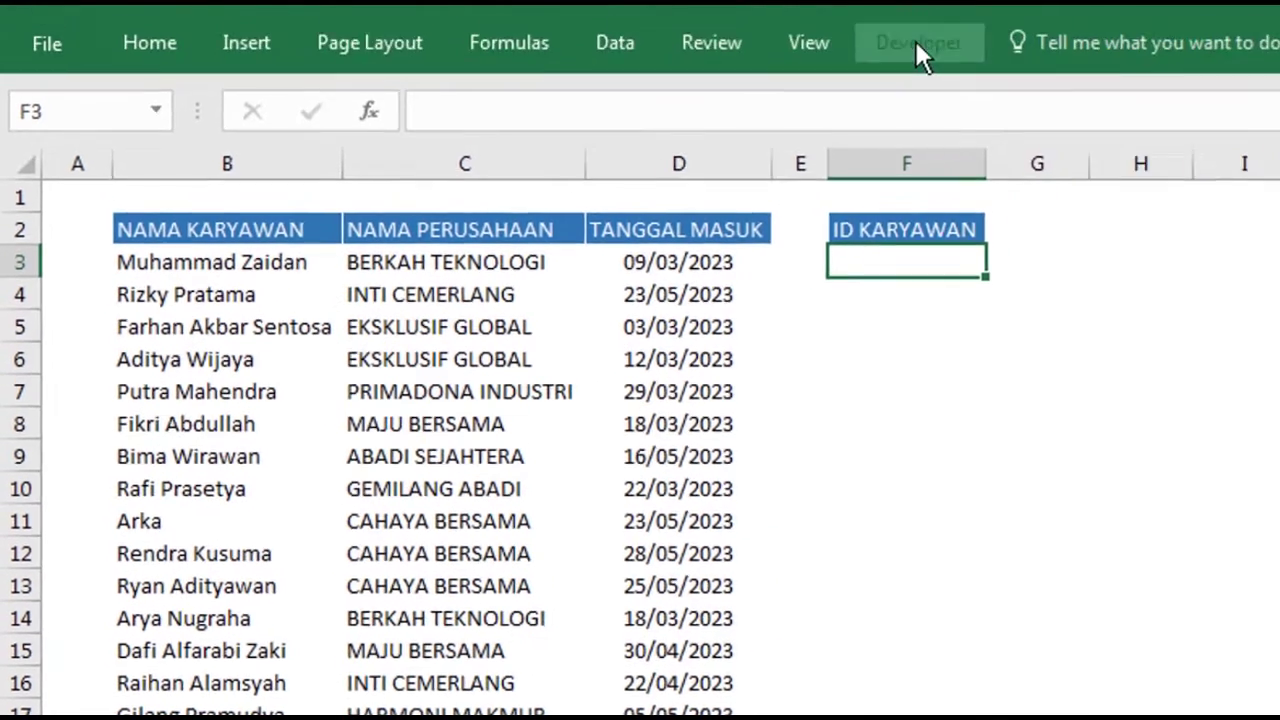
Step: In the VBA editor, import Buat ID Karyawan.bas from Downloads as a new module
click(868, 79)
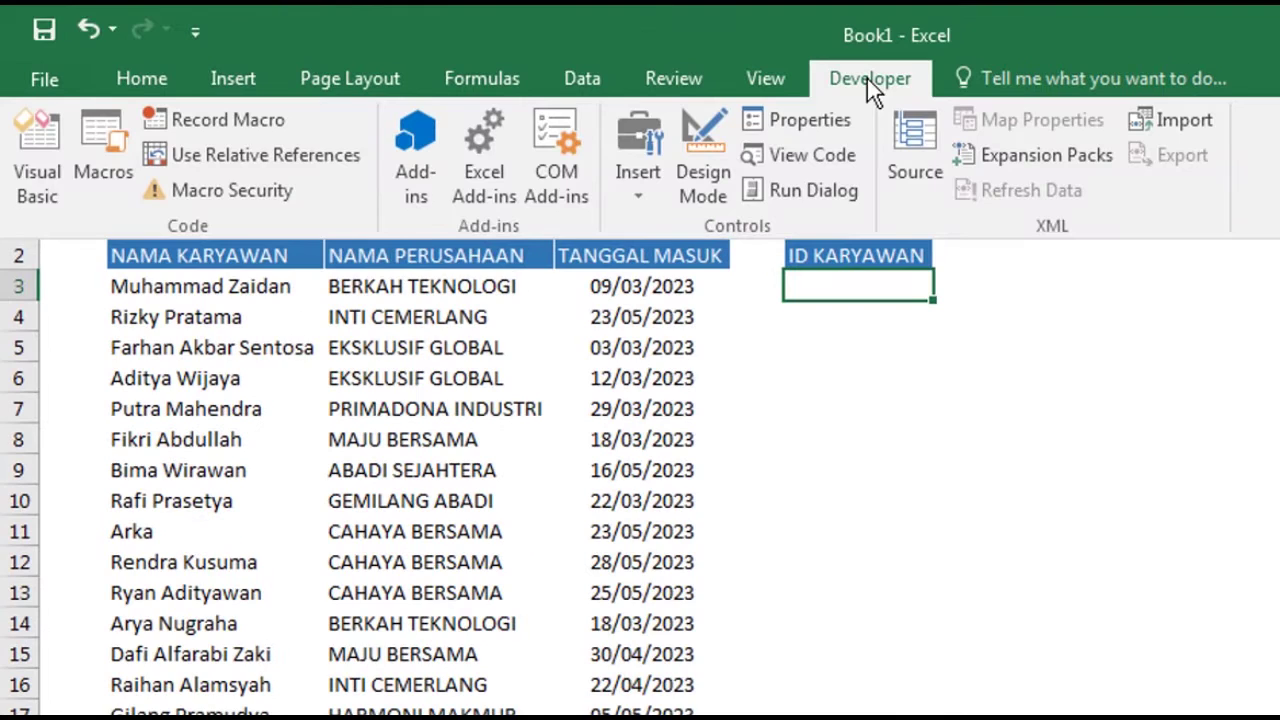
click(838, 156)
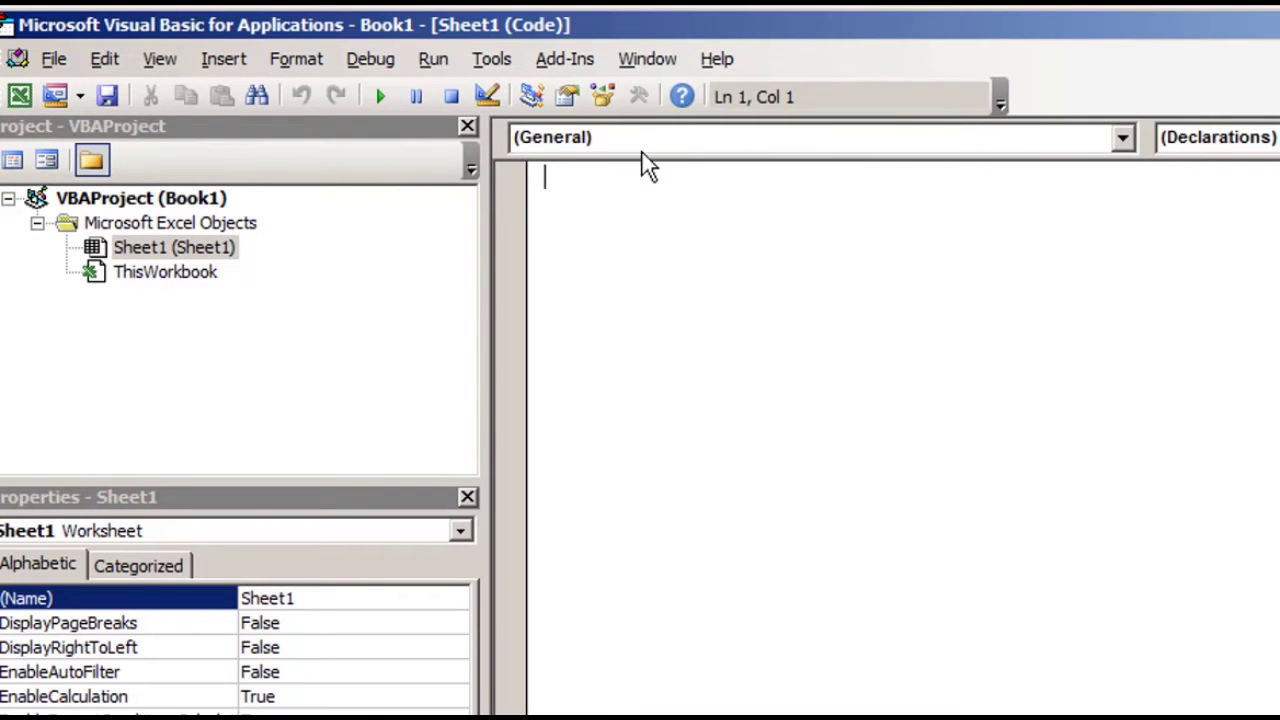
click(53, 60)
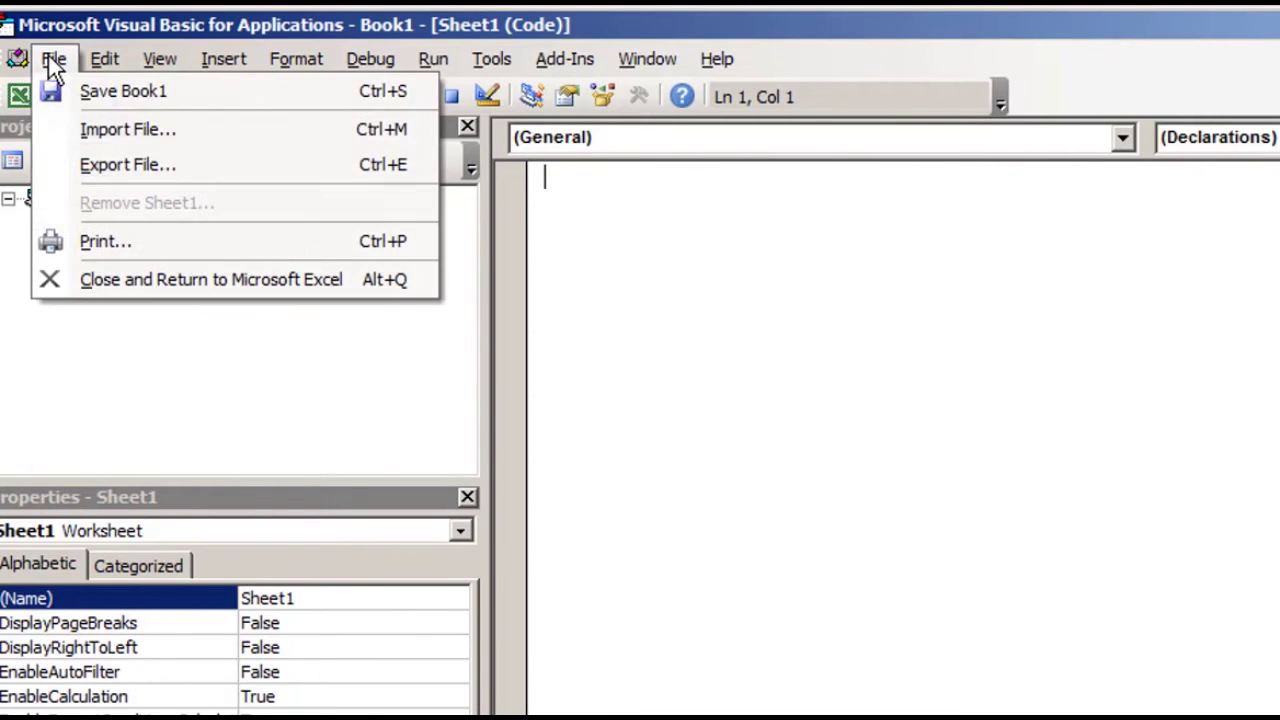
click(78, 118)
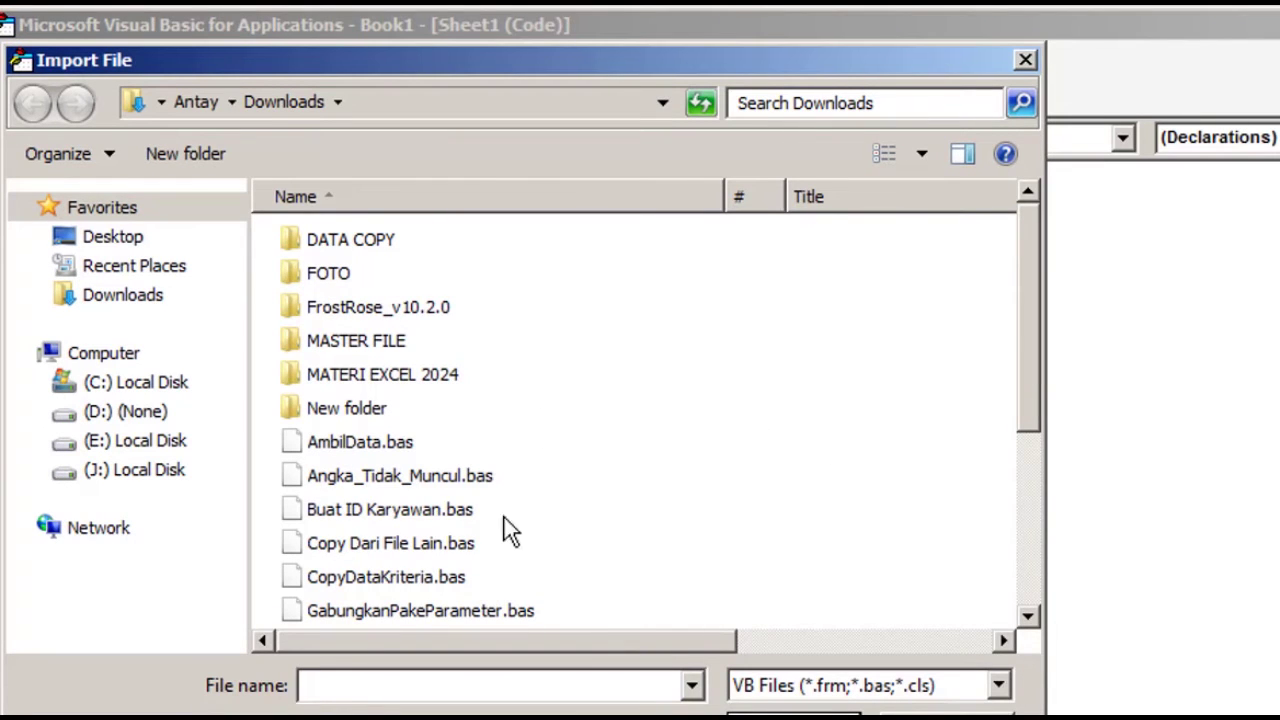
click(420, 518)
scroll(1026, 404, down, 1)
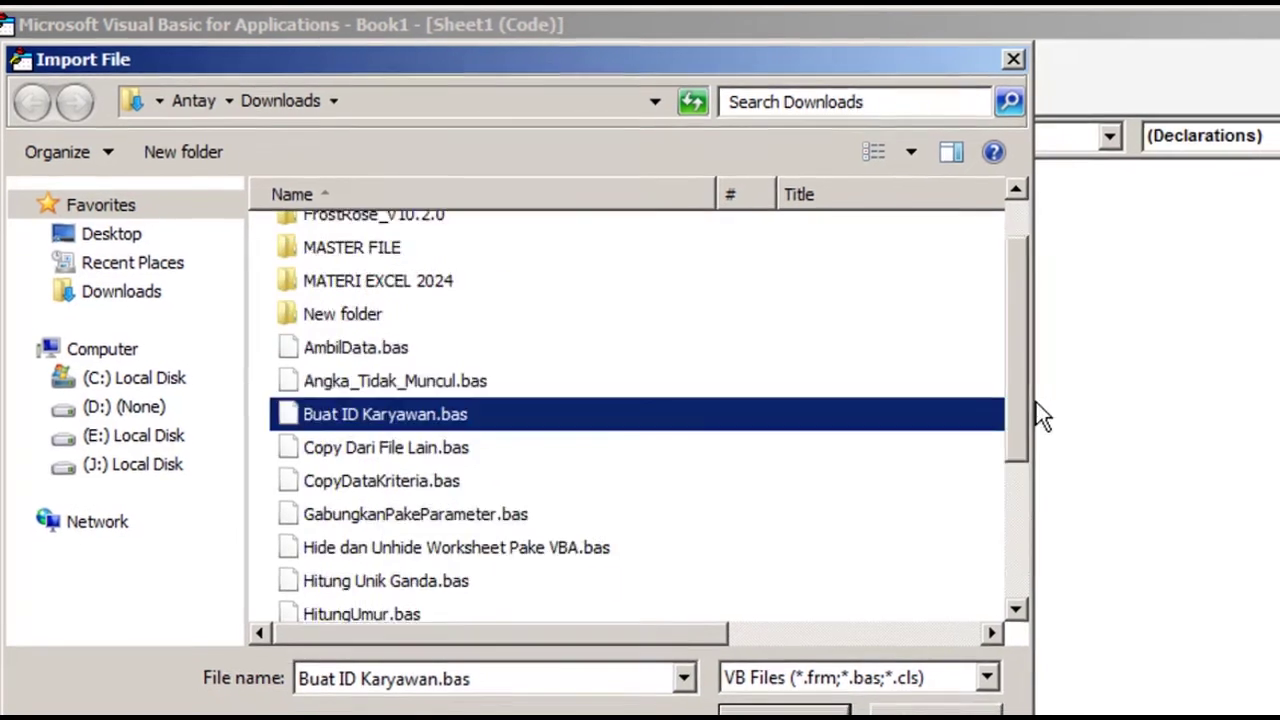
scroll(1030, 404, up, 1)
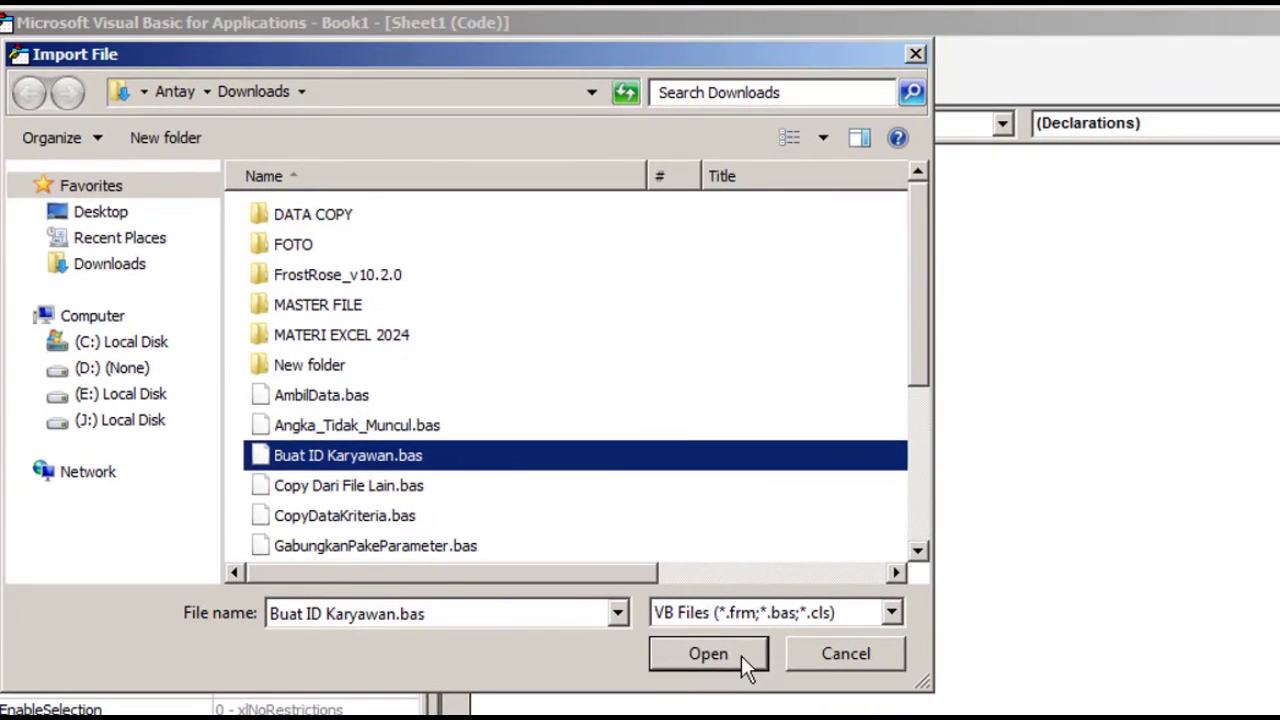
click(741, 656)
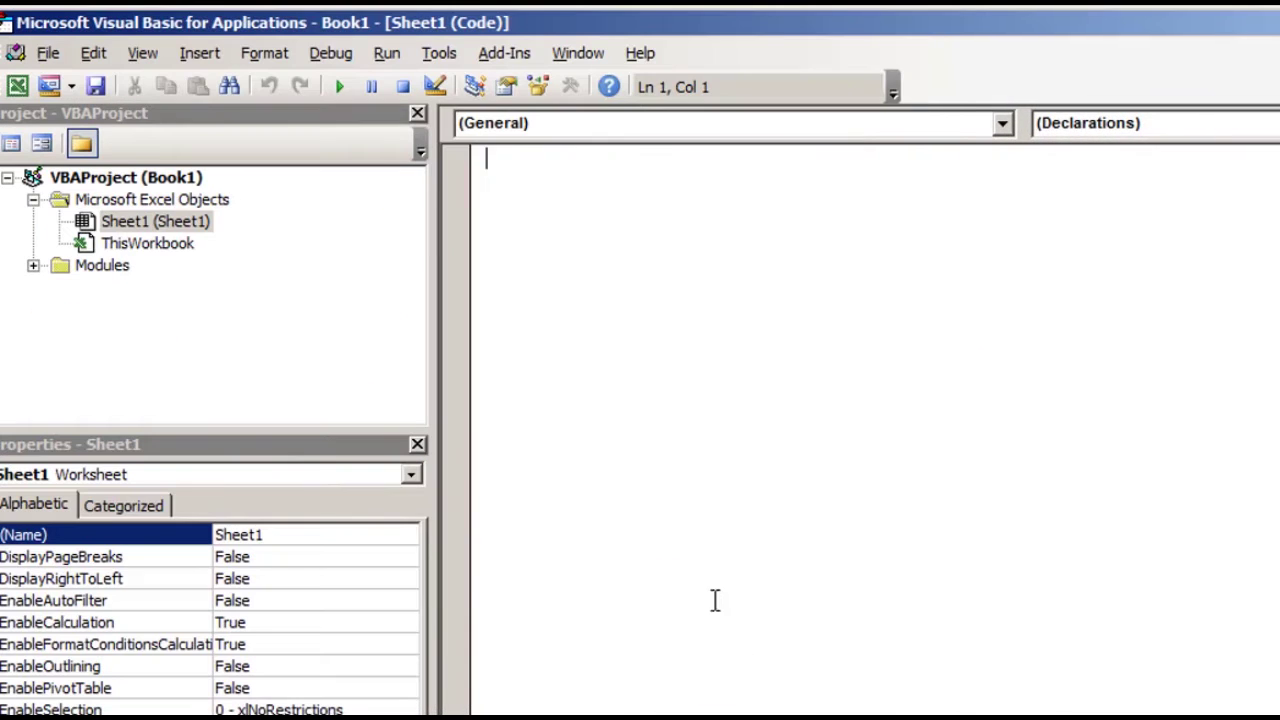
Step: Review the BuatID function code in the imported Module1, then return to the Excel sheet
click(36, 265)
double_click(91, 287)
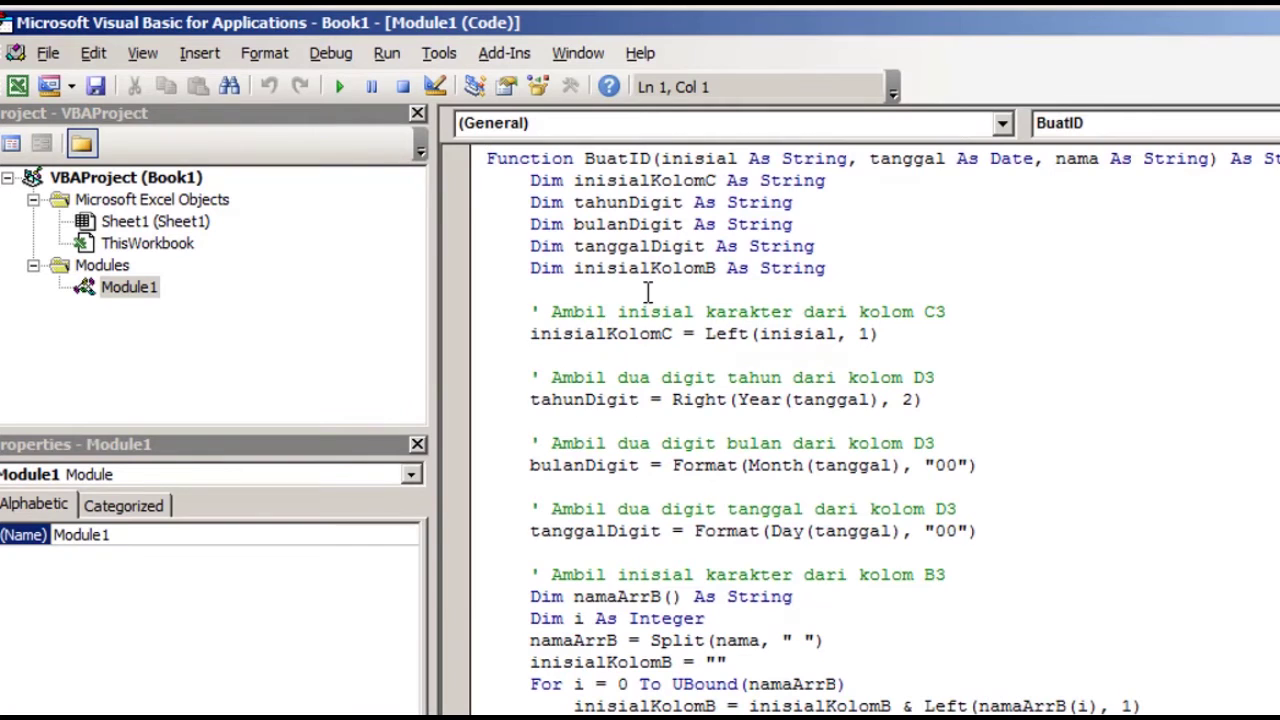
scroll(797, 342, down, 3)
scroll(793, 345, up, 3)
key(alt+F11)
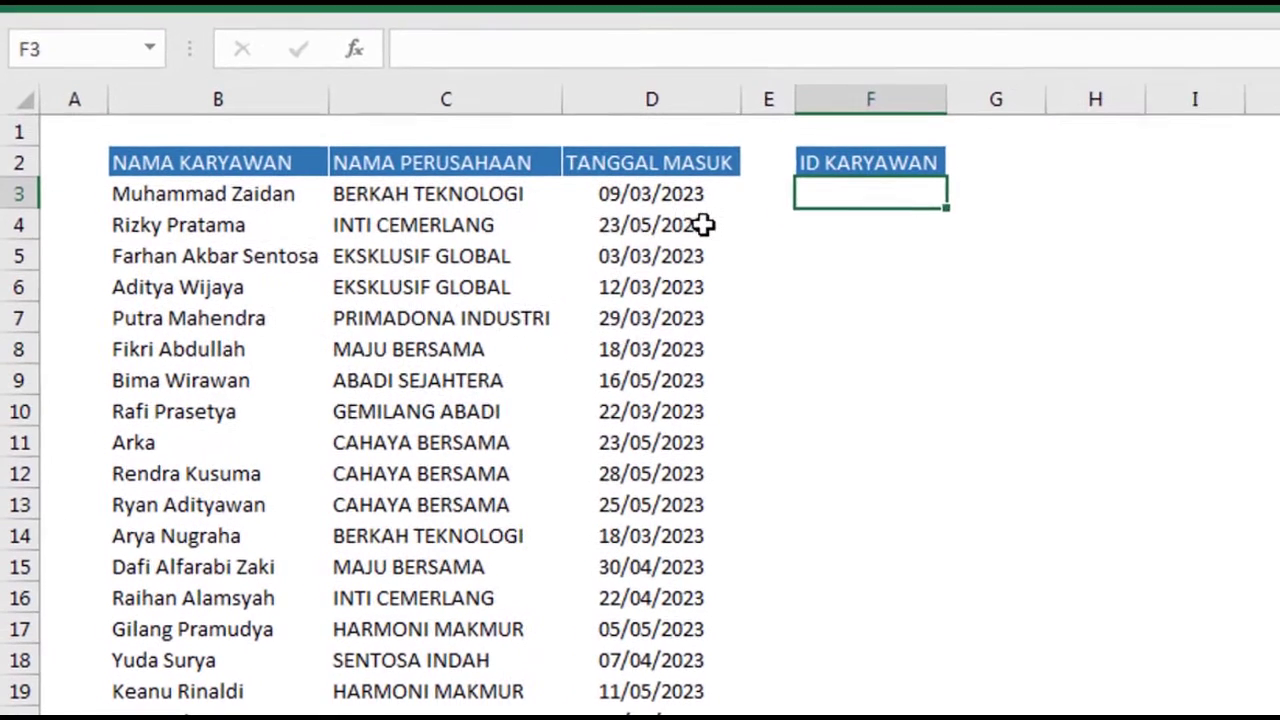
Step: Enter =BuatID(B3;D3;C3) in F3 so it returns the ID MZ230309BT
text(=)
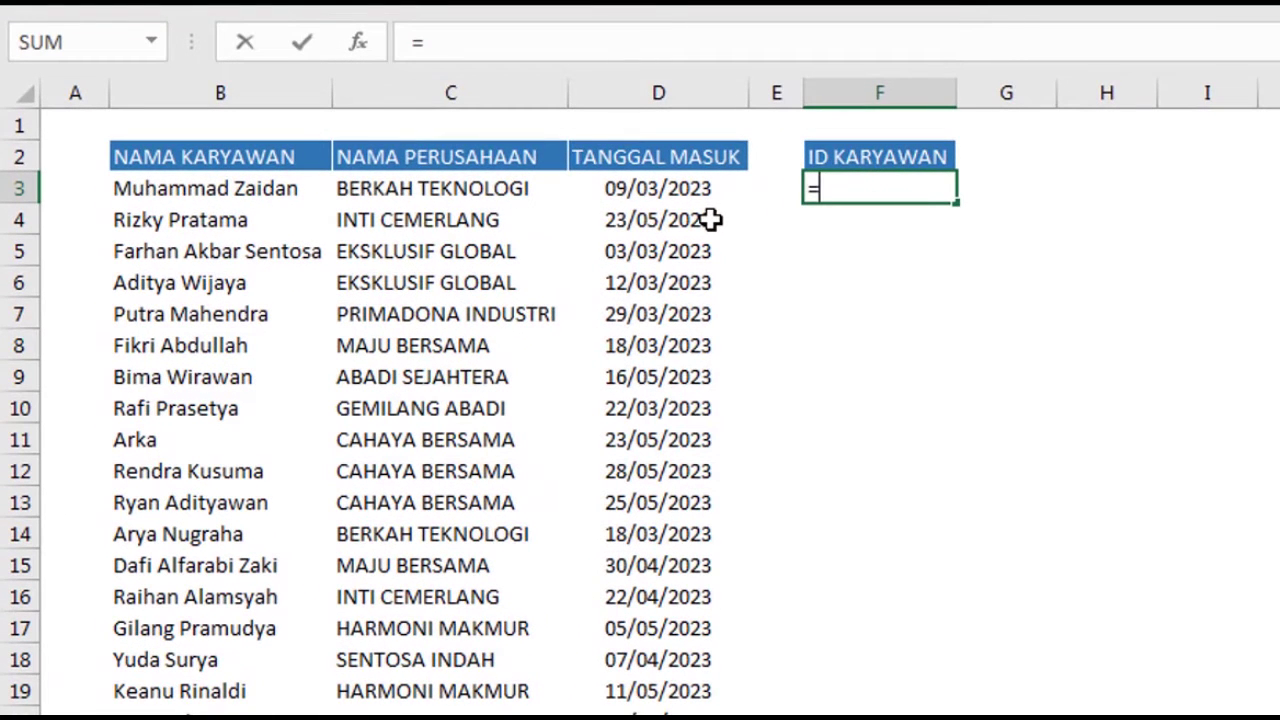
text(bu)
key(Tab)
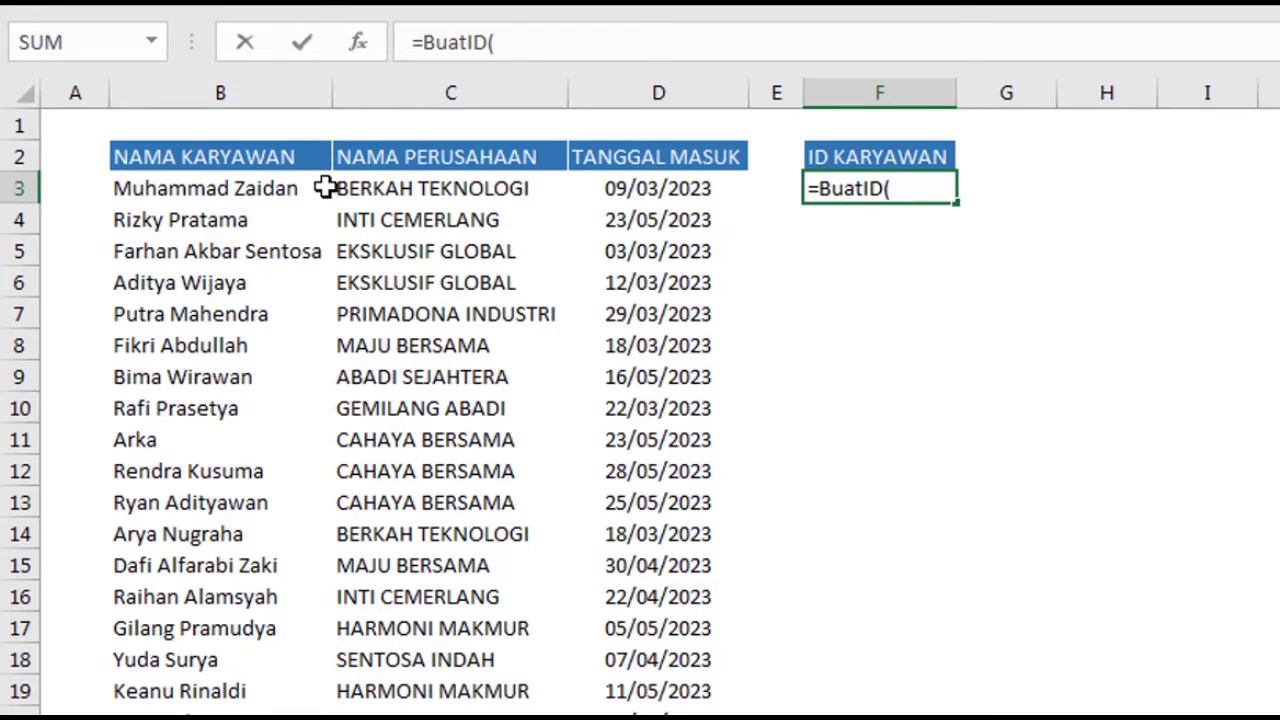
click(246, 194)
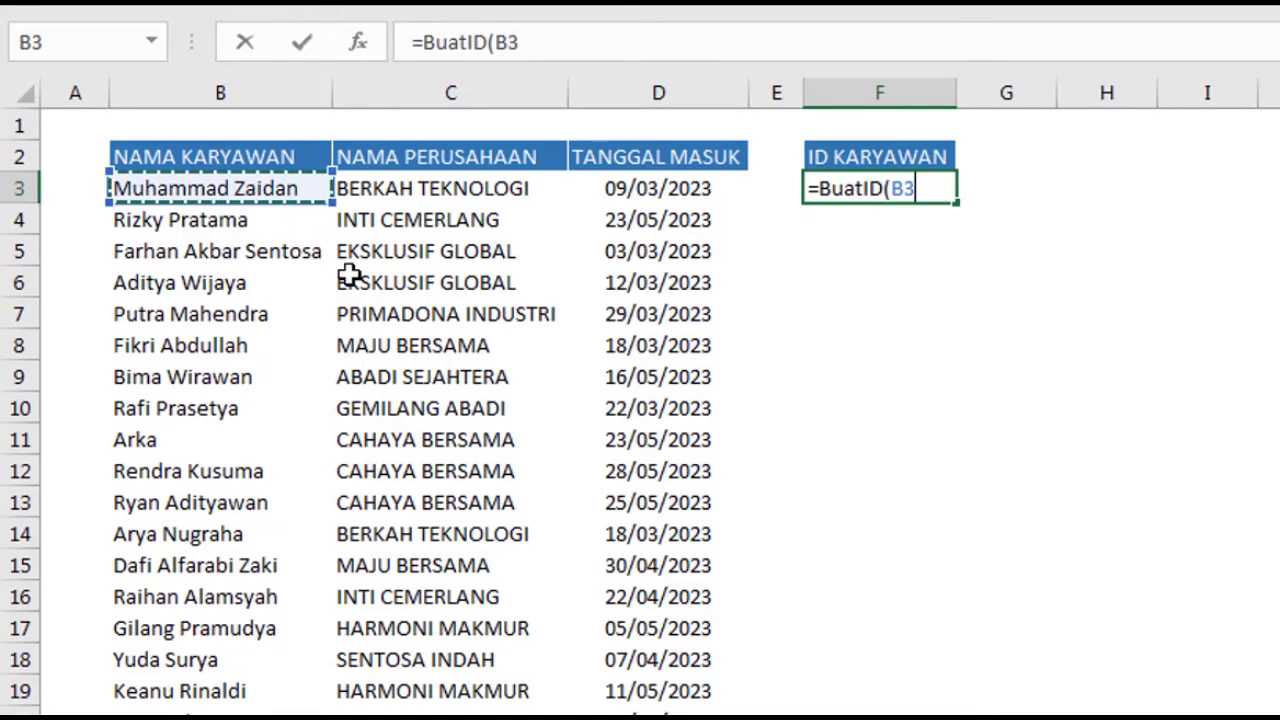
text(;)
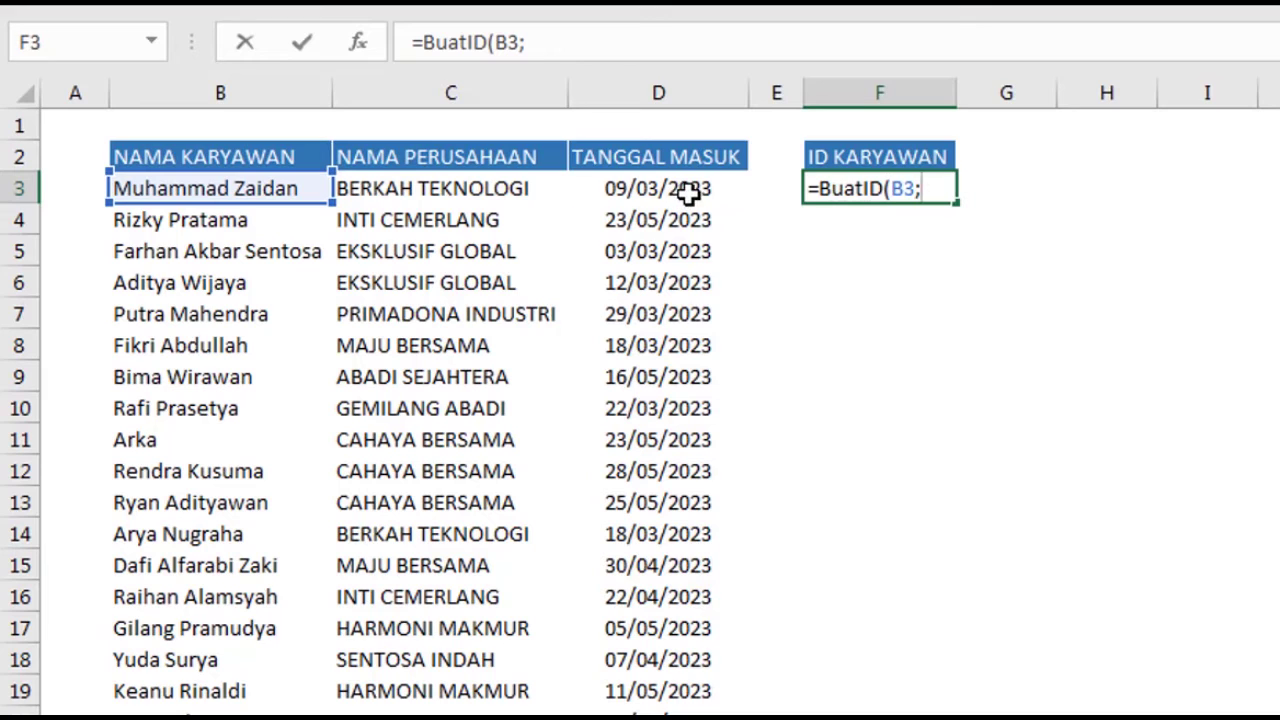
click(689, 196)
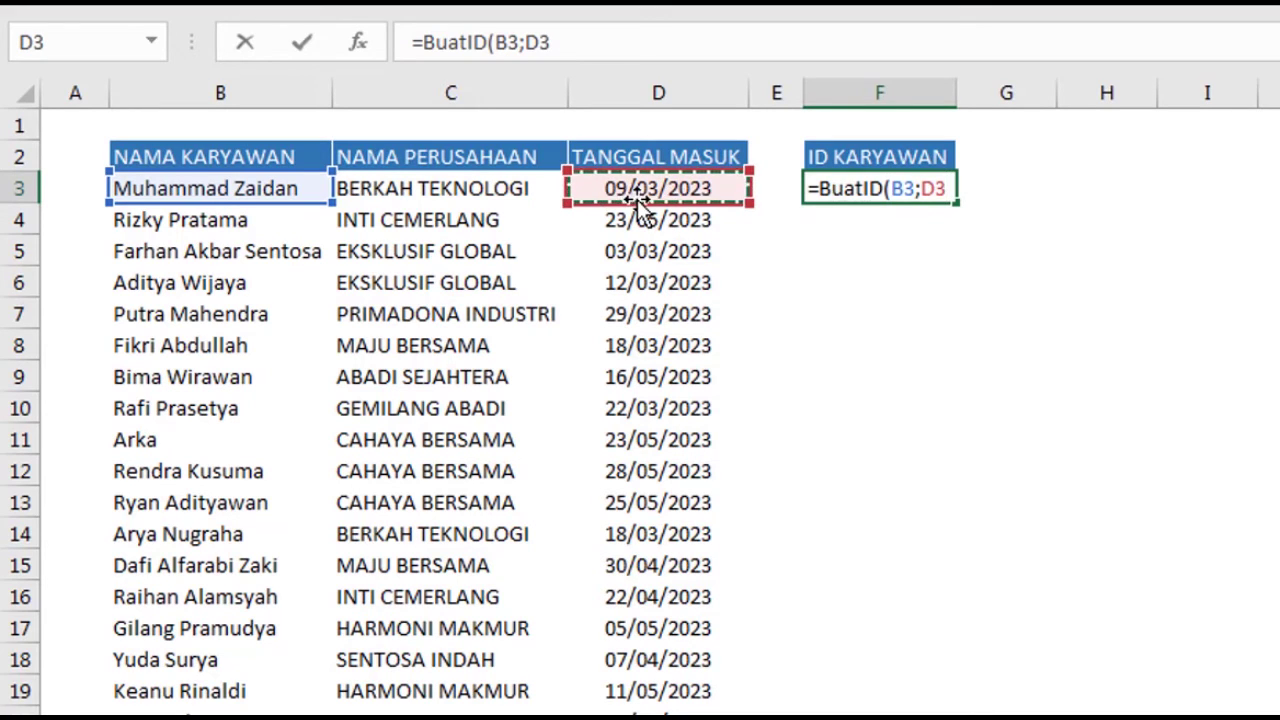
text(;)
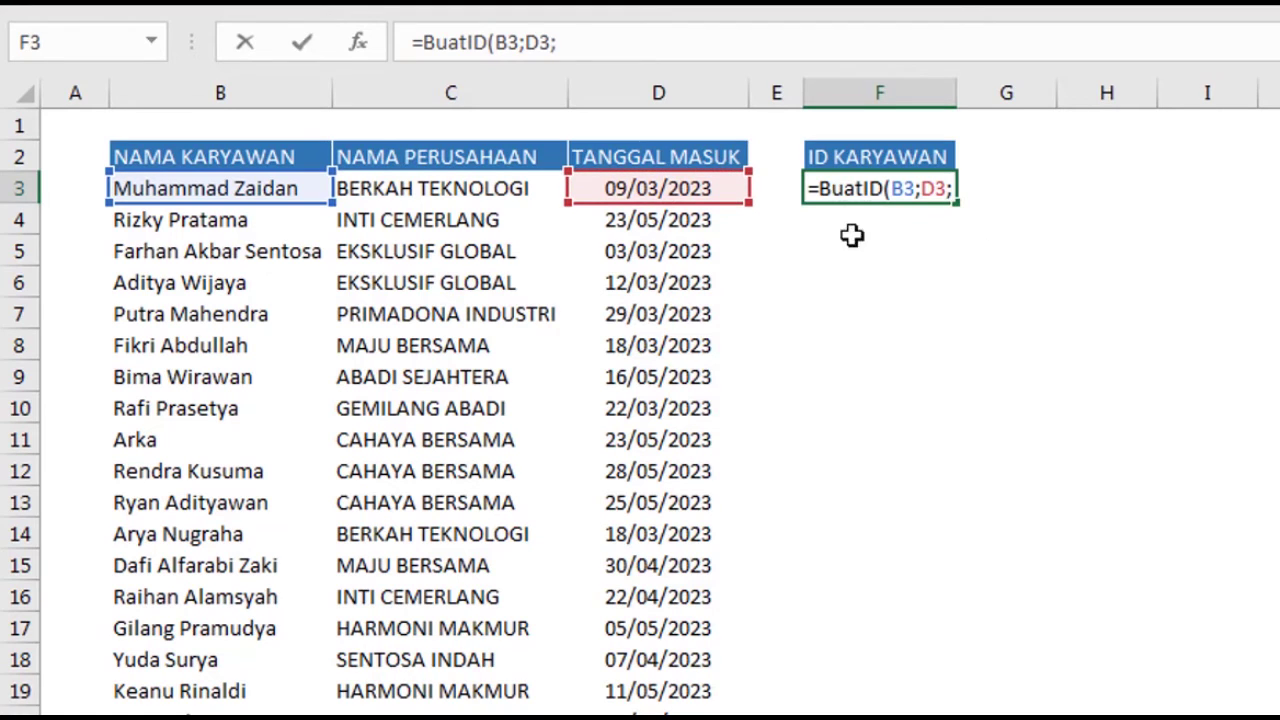
click(462, 188)
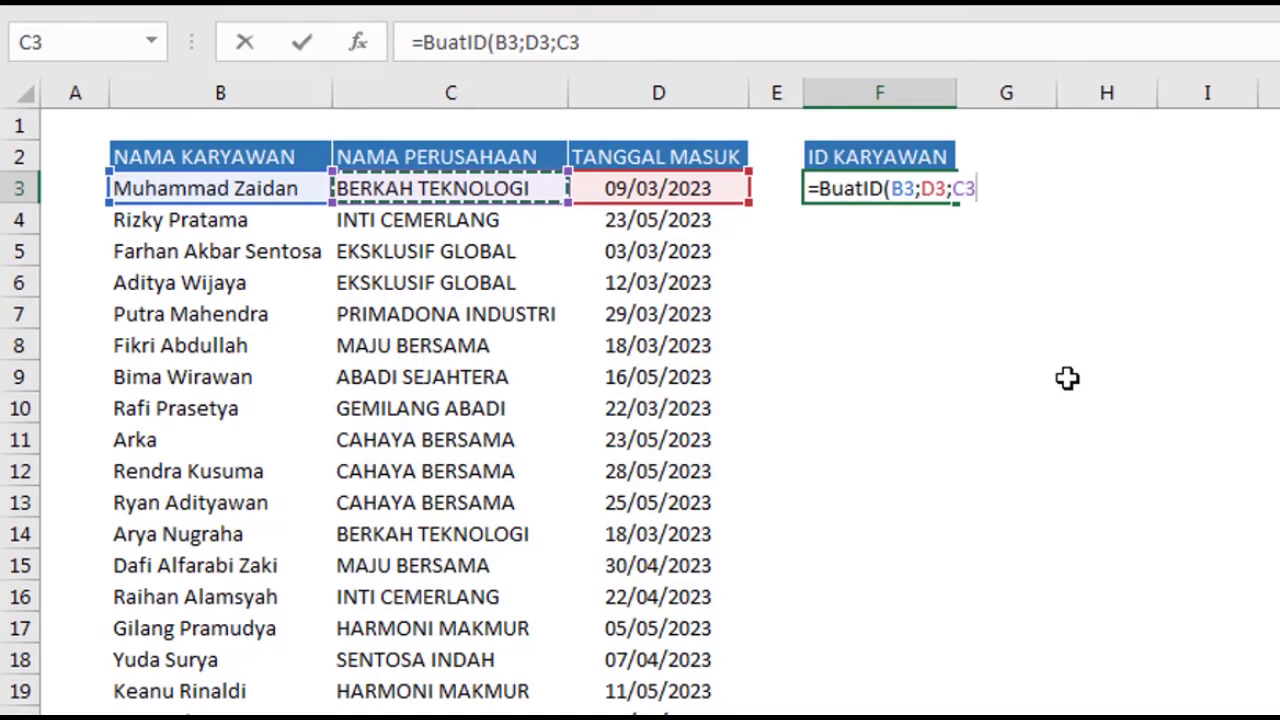
key(Return)
click(929, 180)
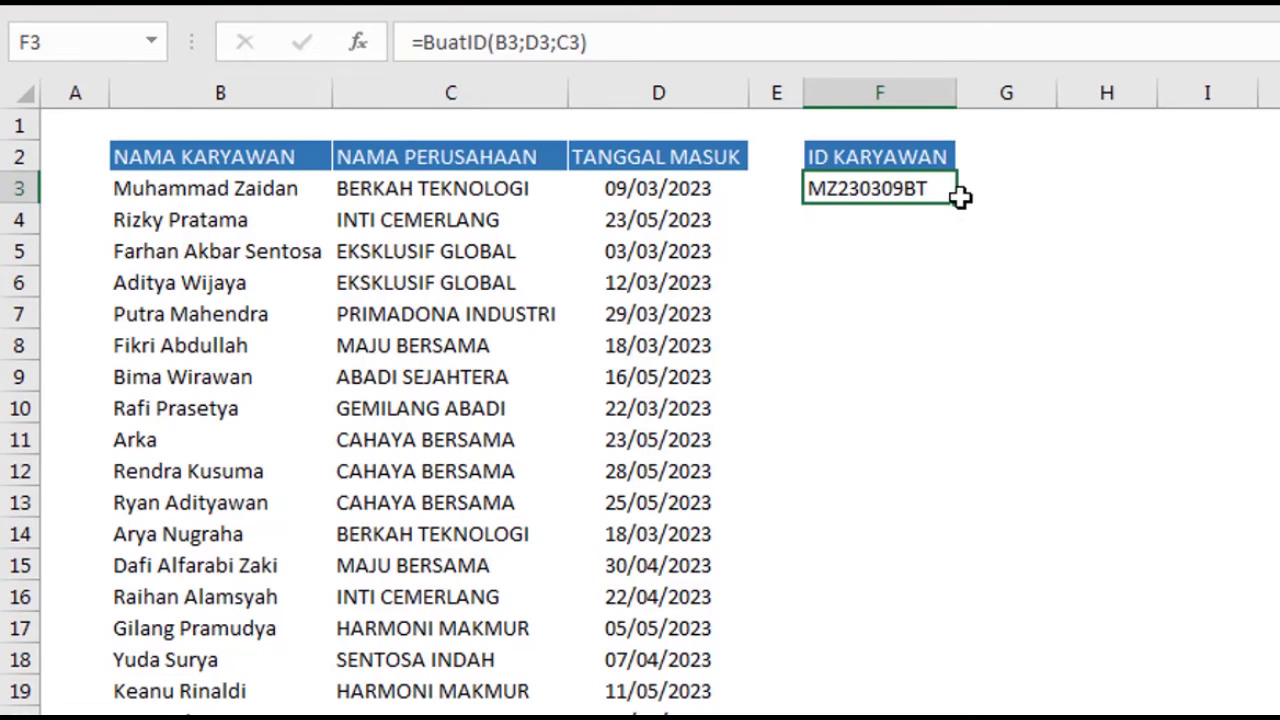
Step: Fill the BuatID formula from F3 down to F52, generating IDs for every employee
drag(962, 285, 750, 705)
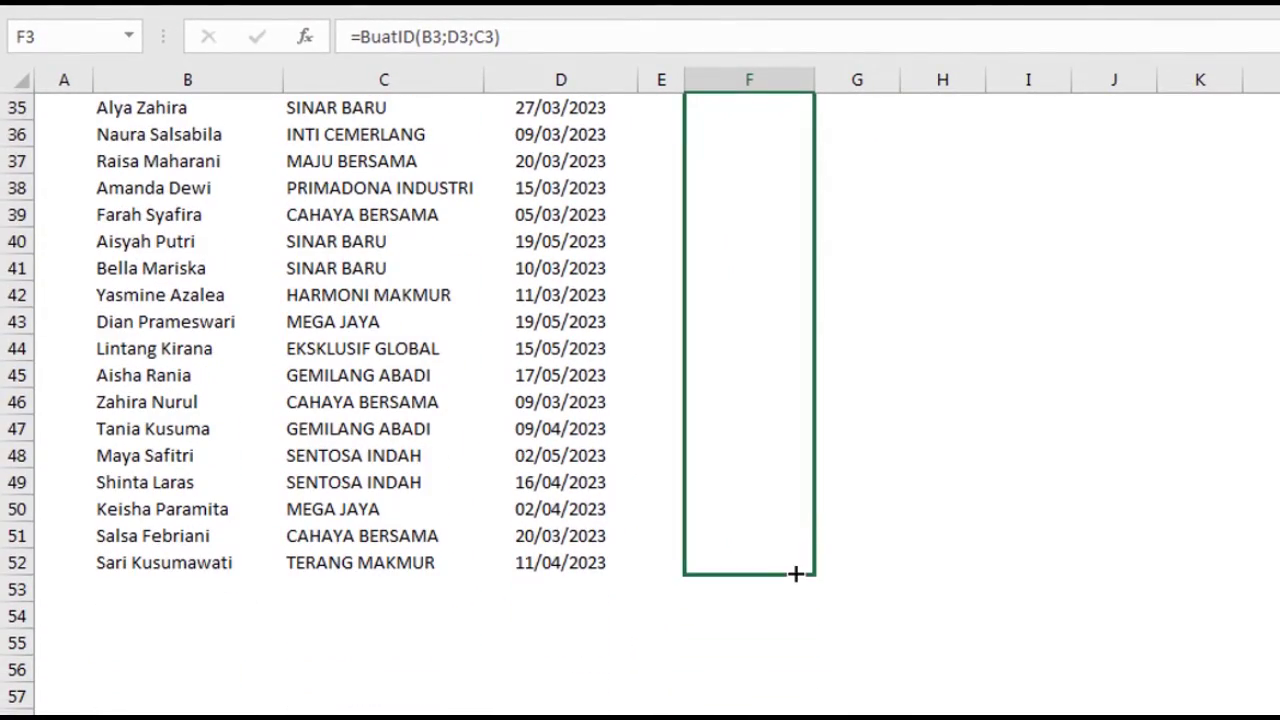
drag(750, 705, 797, 572)
scroll(920, 522, up, 4)
scroll(923, 514, up, 6)
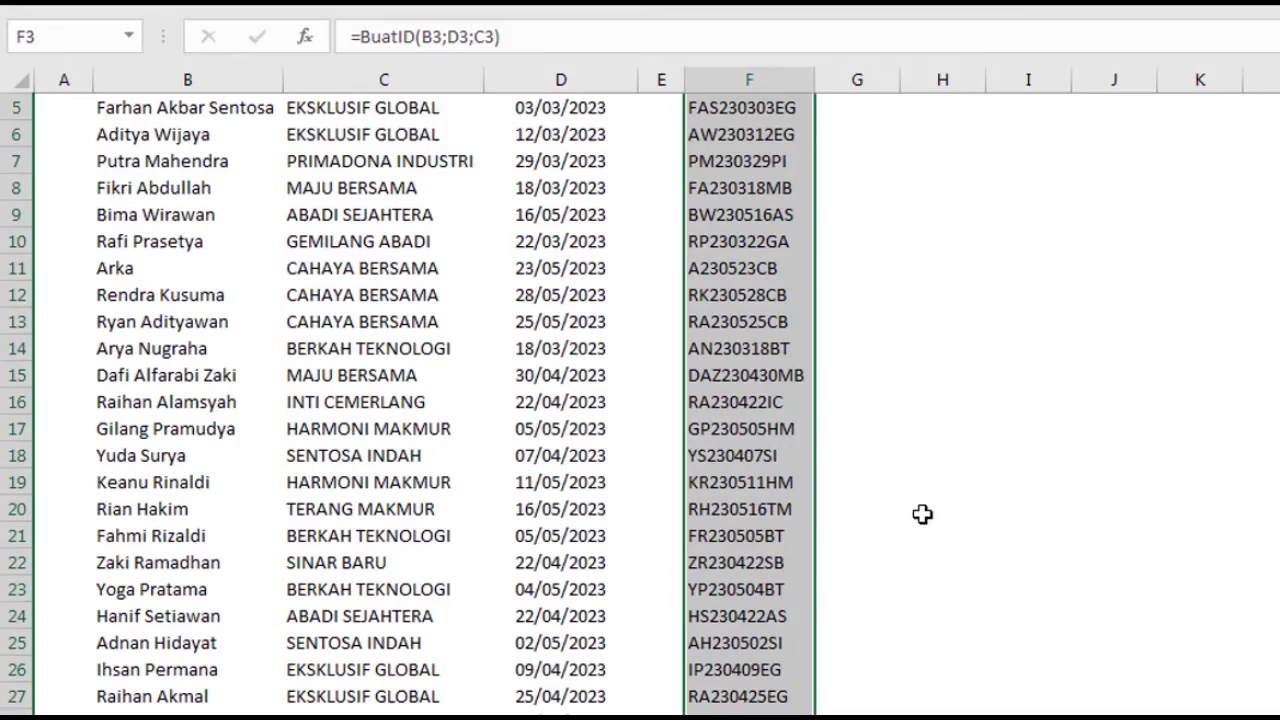
scroll(833, 444, up, 1)
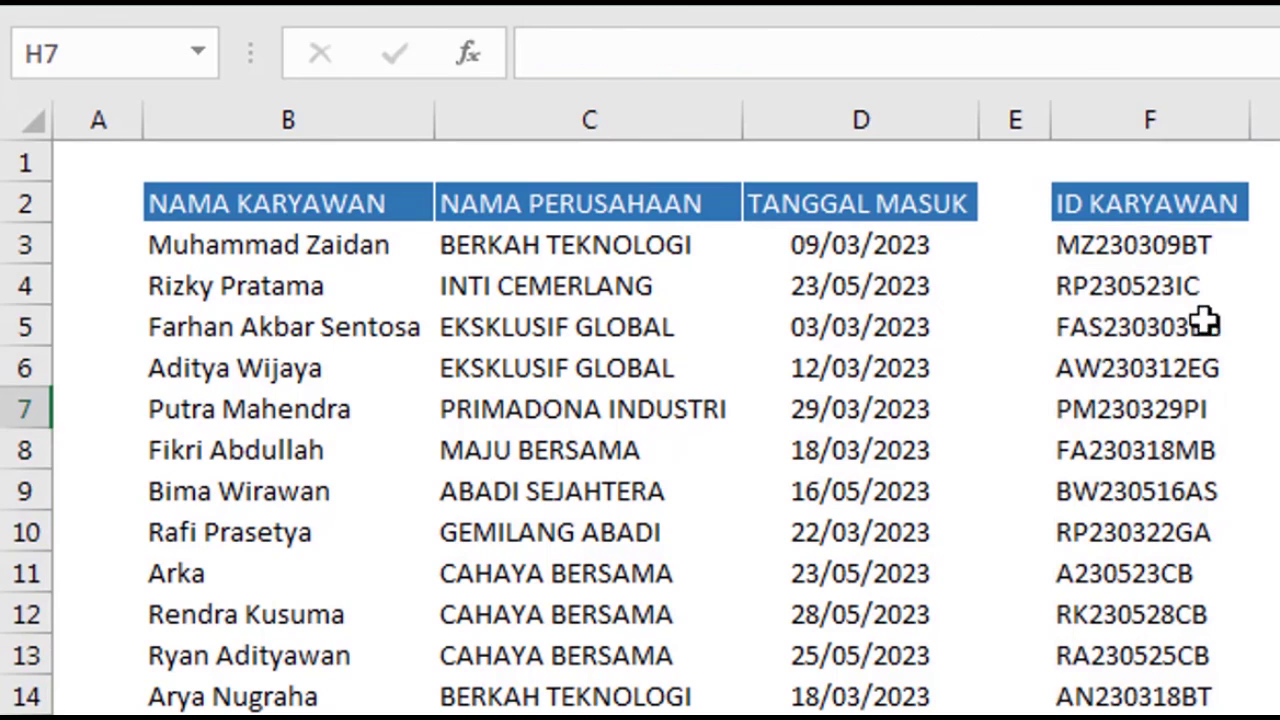
click(1240, 325)
click(1180, 230)
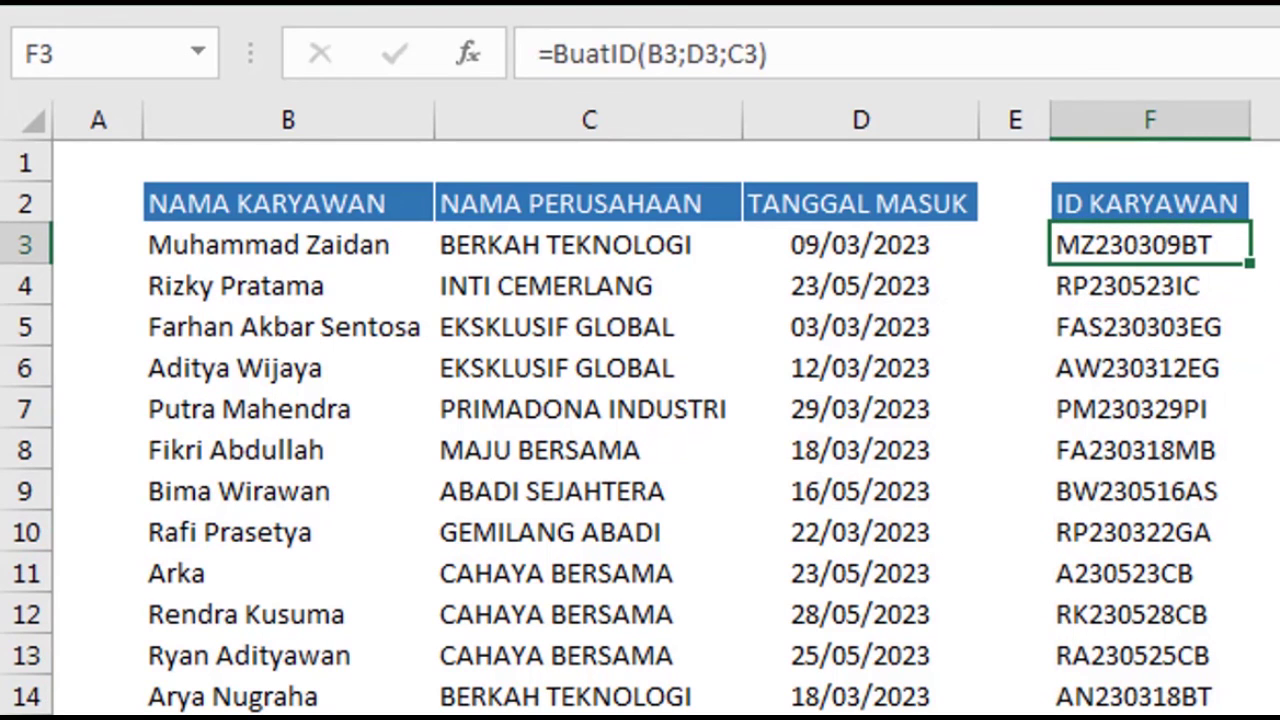
click(1265, 286)
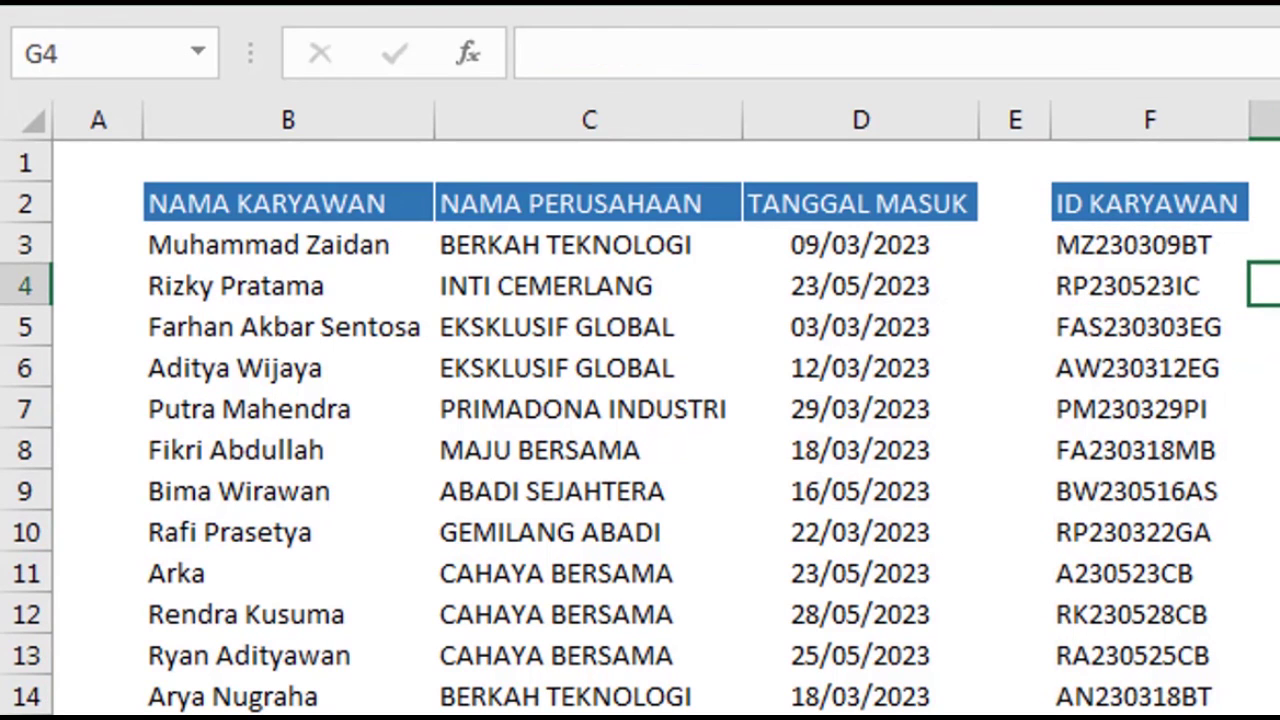